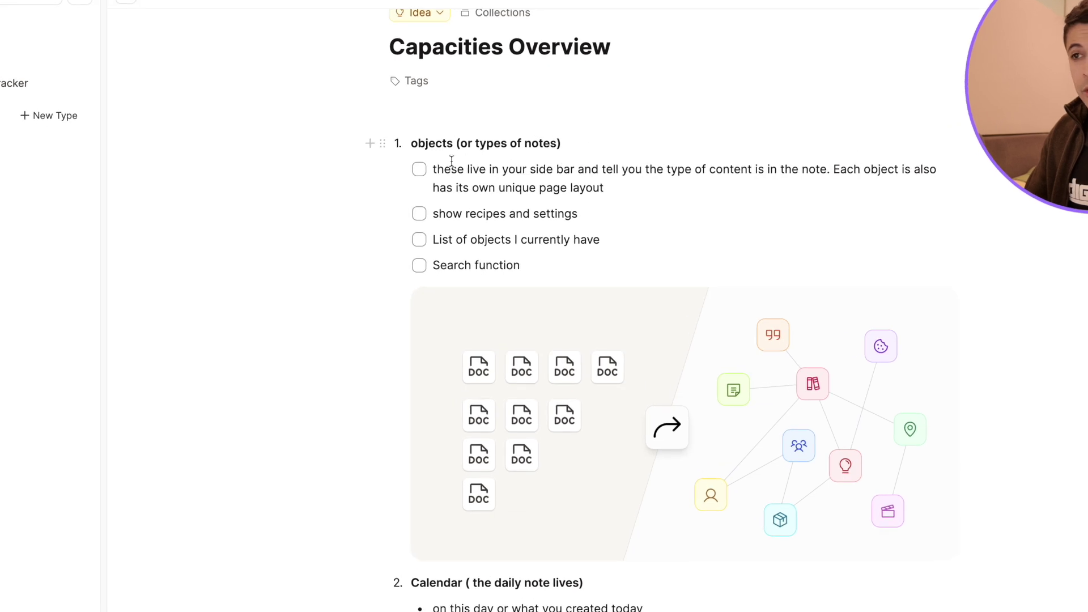
# - Open the Half Marathon Training 2025 project from the Projects list
pyautogui.scroll(-3, 363, 220)
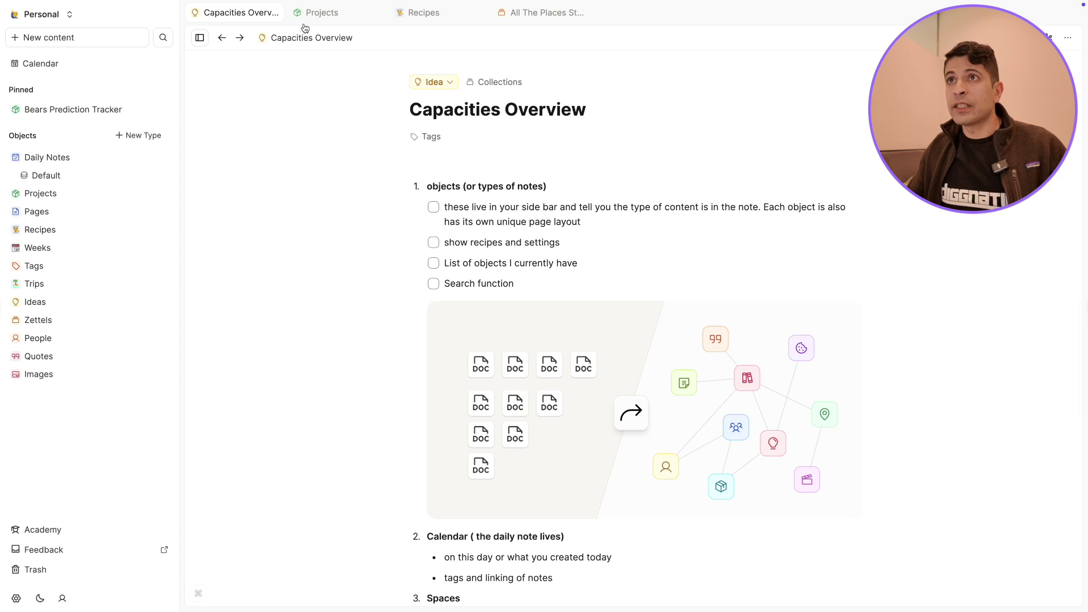
pyautogui.click(332, 13)
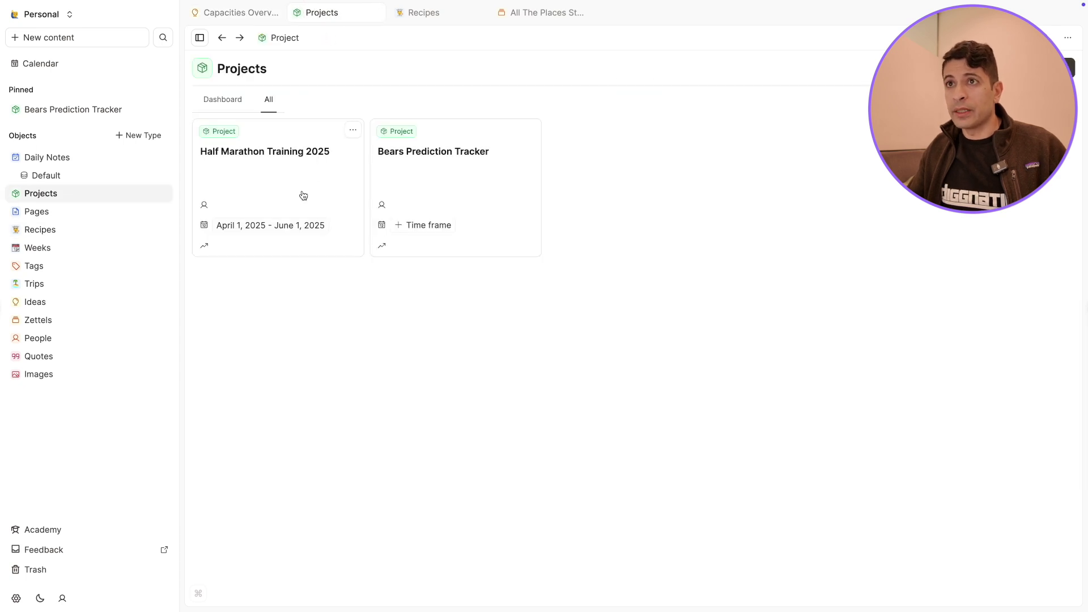
pyautogui.click(240, 166)
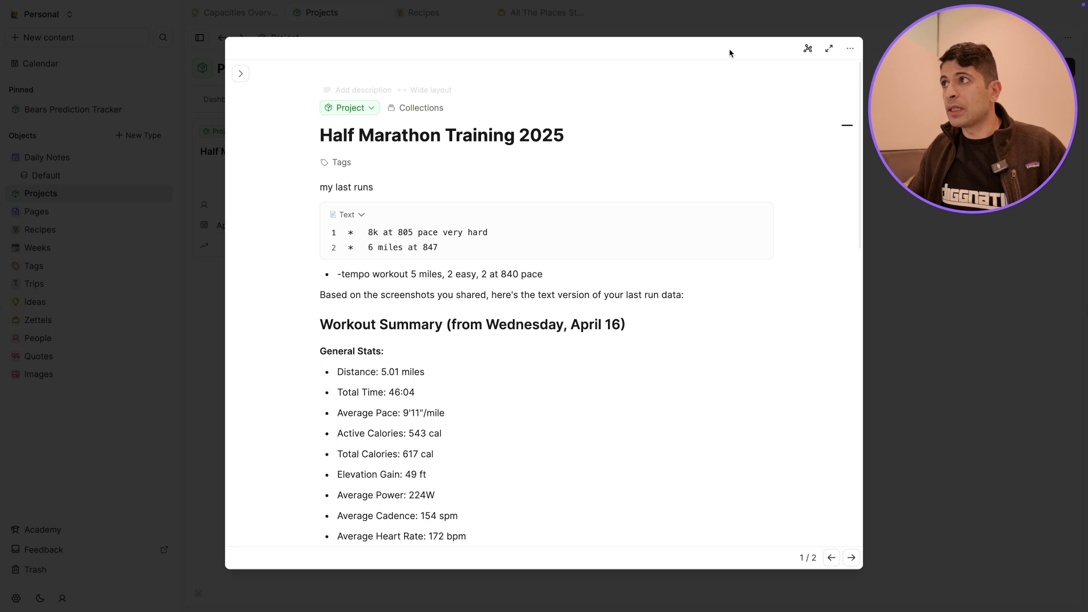
# - Expand the project into its own full-page tab, then return to the All The Places Stuff Lives note
pyautogui.click(829, 49)
pyautogui.scroll(-2, 713, 227)
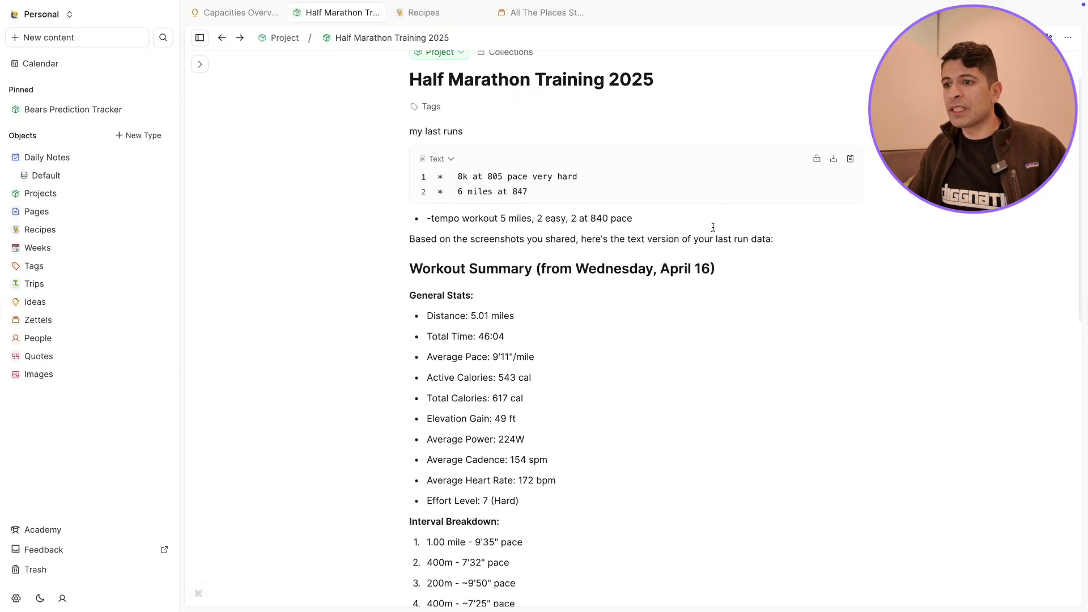
pyautogui.scroll(3, 713, 227)
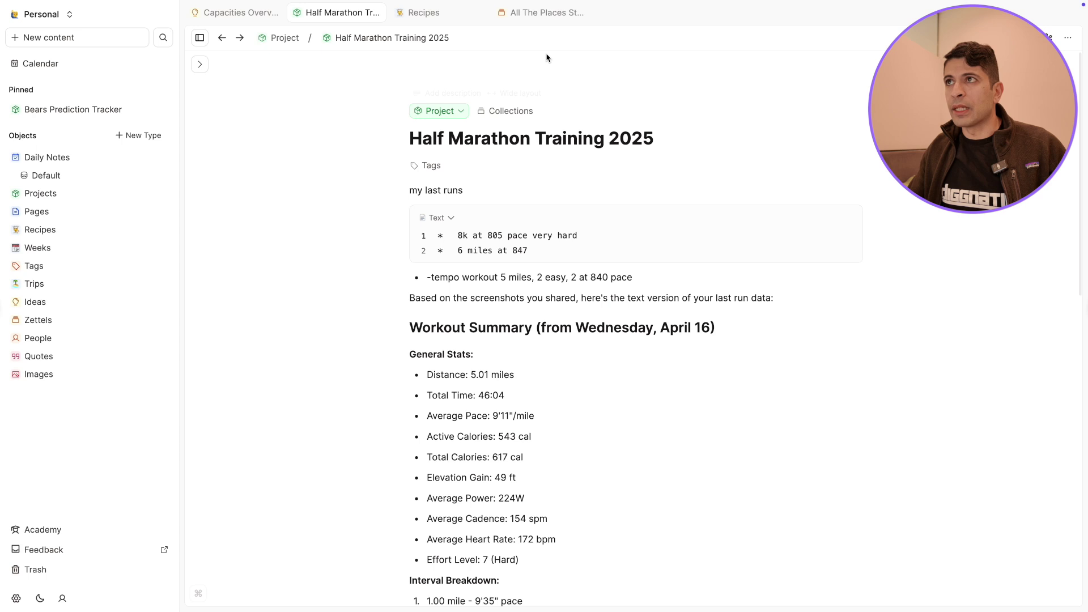
pyautogui.click(545, 13)
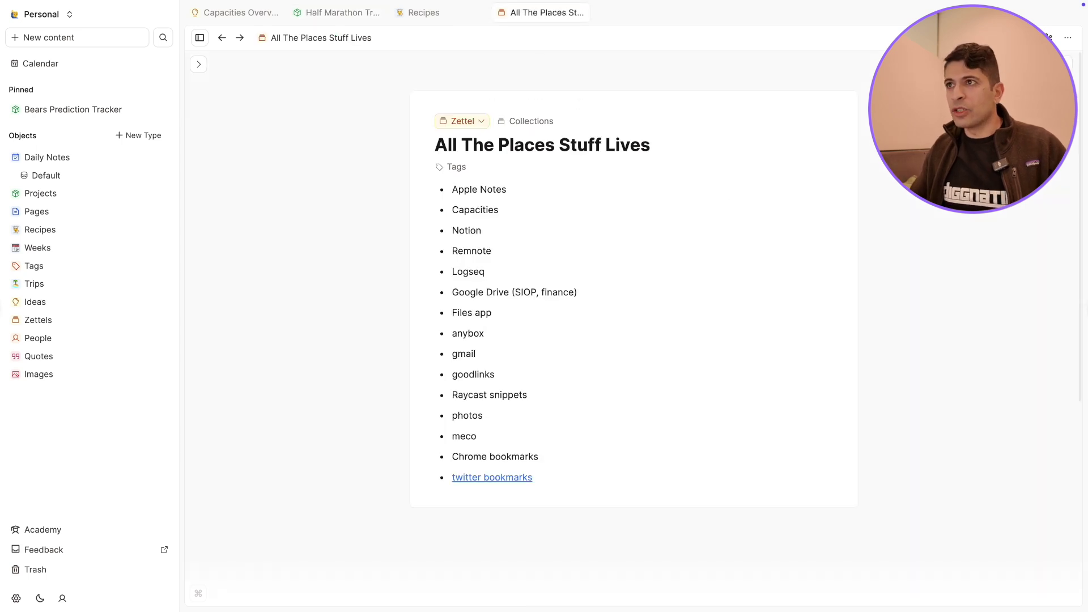
pyautogui.press('super+comma')
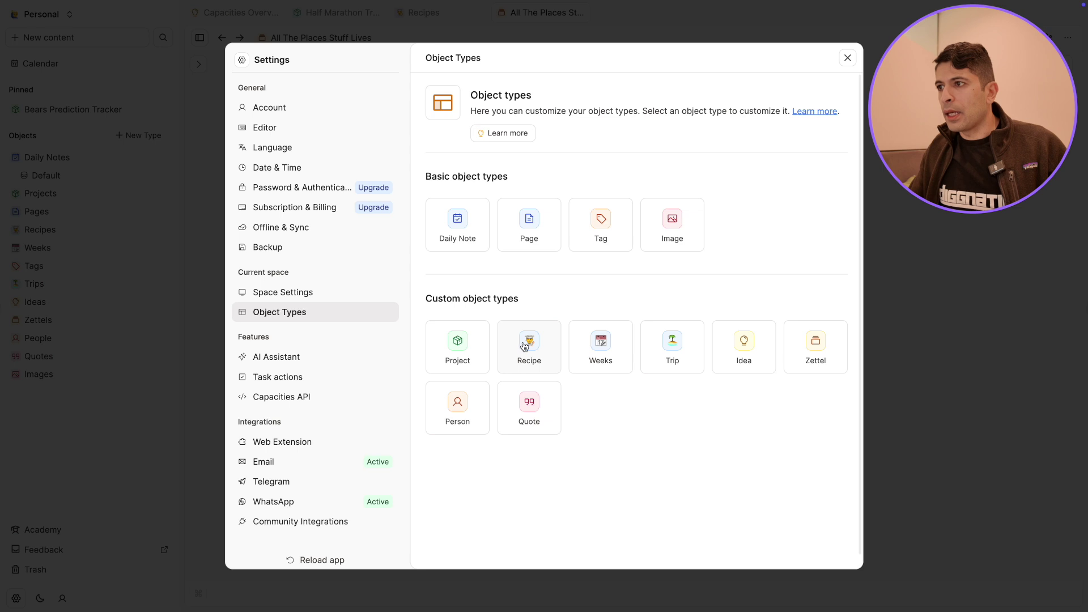
pyautogui.click(810, 349)
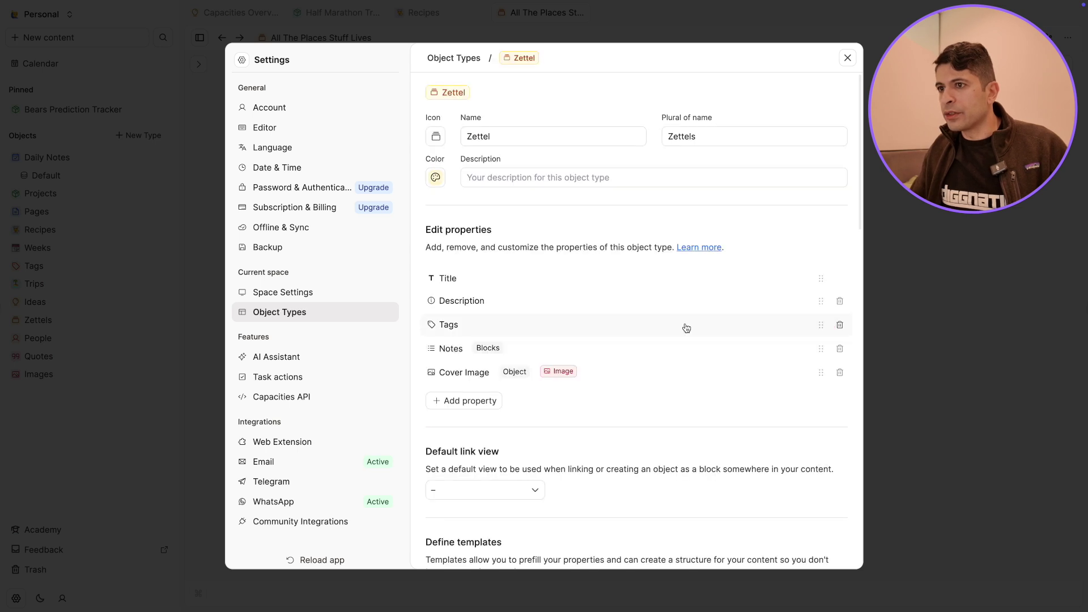
pyautogui.scroll(-10, 688, 323)
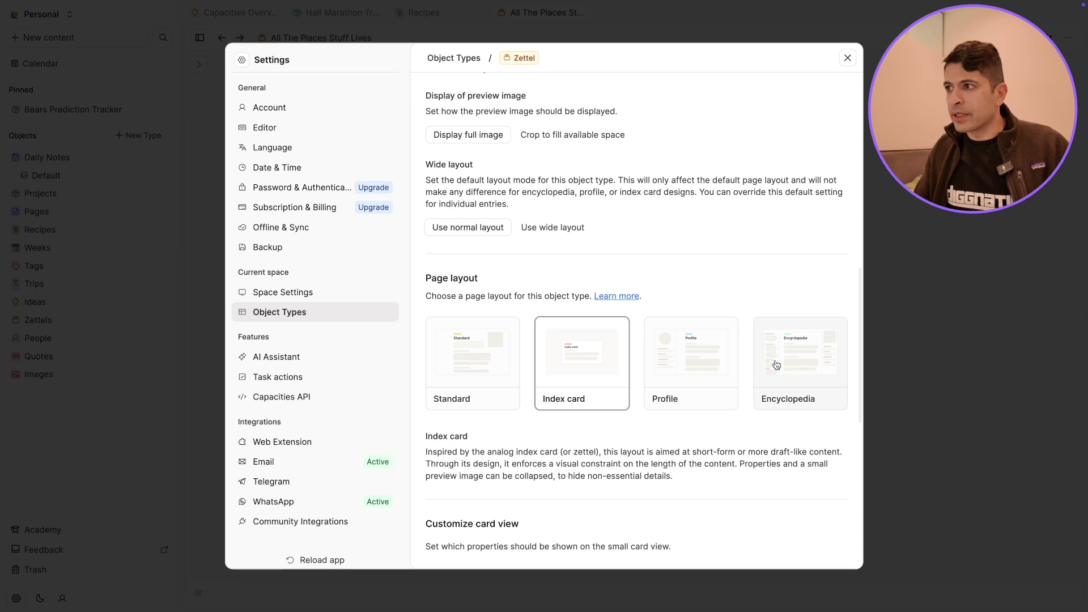
pyautogui.click(848, 58)
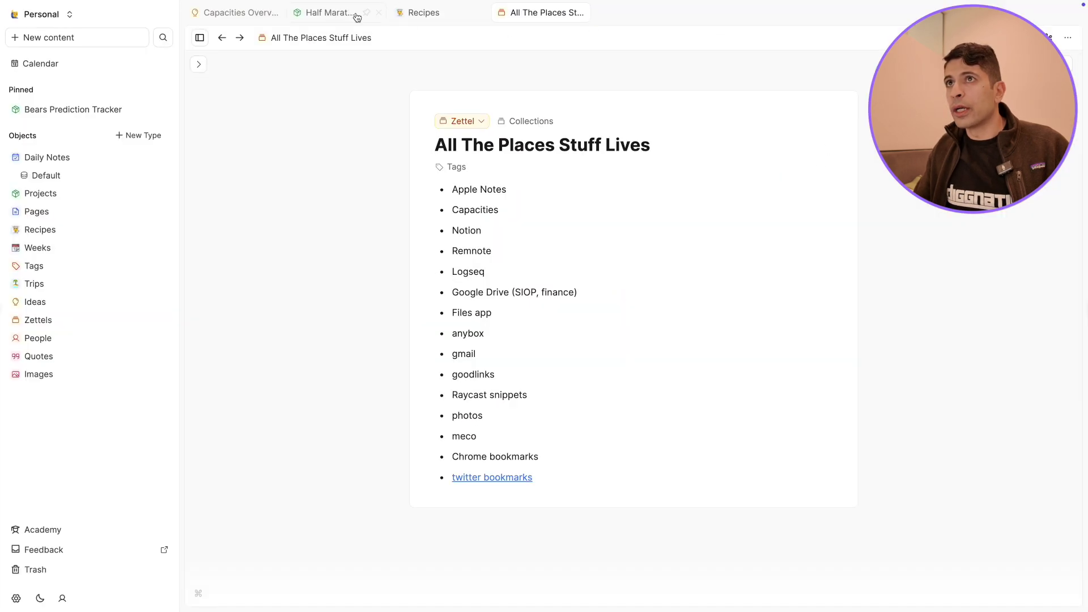
# - Preview the only entry under People, close it, and go back to Capacities Overview
pyautogui.click(47, 340)
pyautogui.click(238, 142)
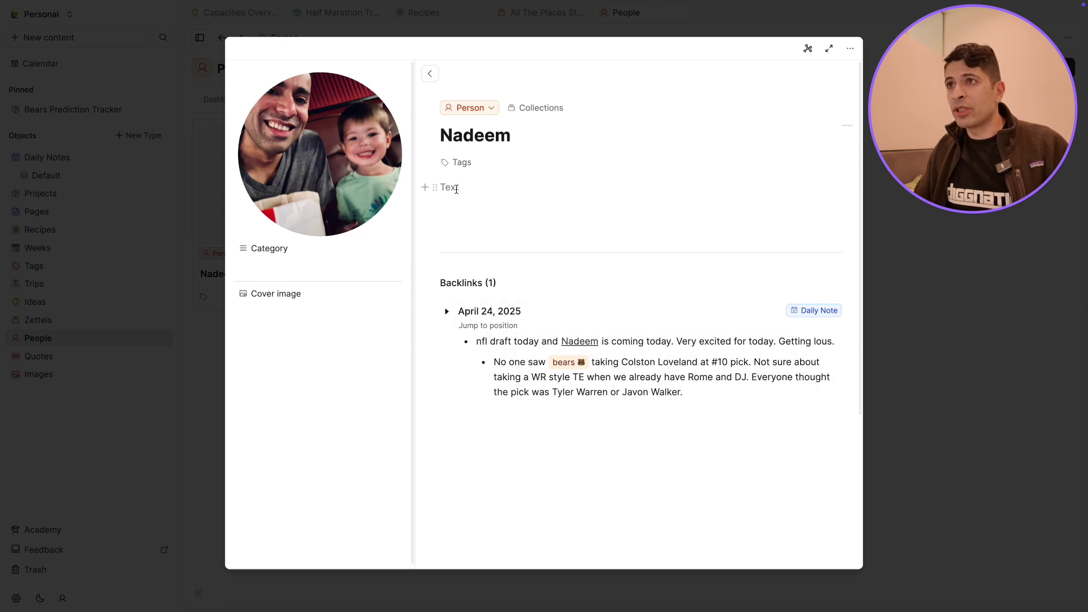
pyautogui.click(914, 254)
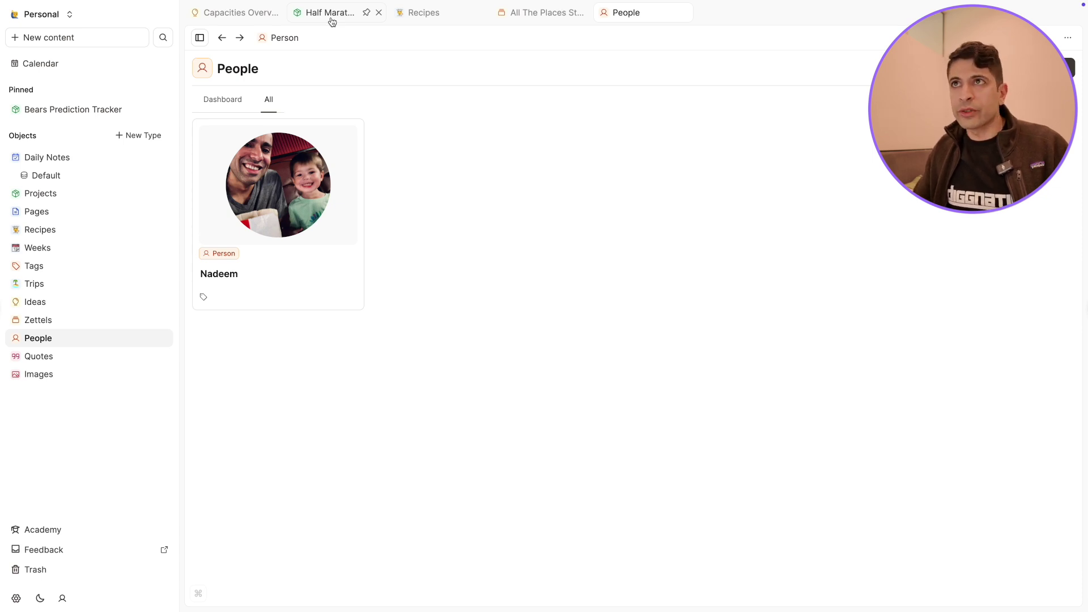
pyautogui.click(271, 12)
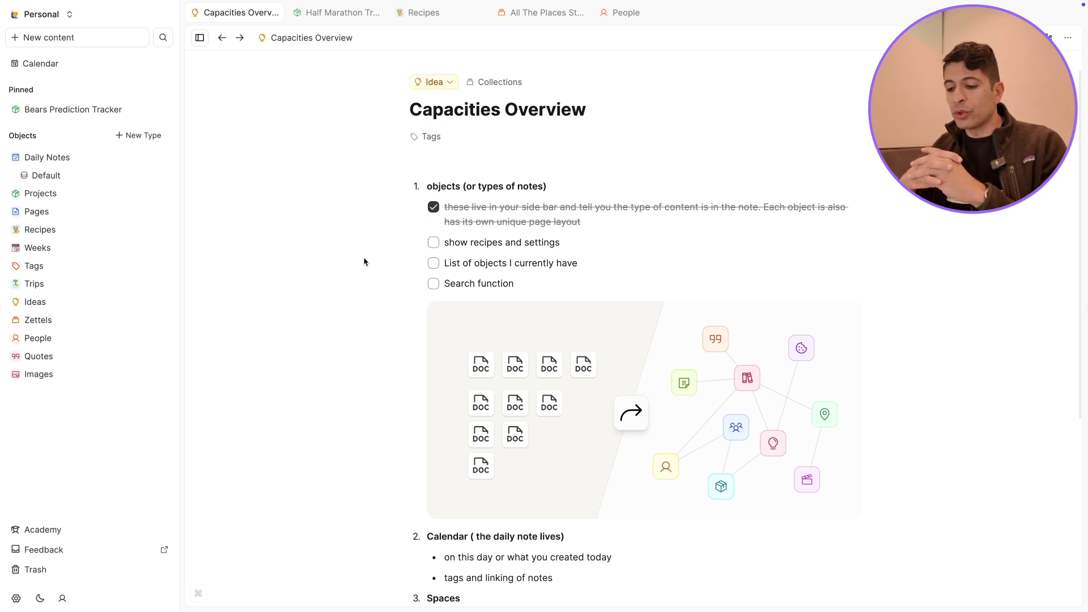
# - Search the workspace for 'bear' with Cmd+K, then scroll back up the overview checklist
pyautogui.press('super+k')
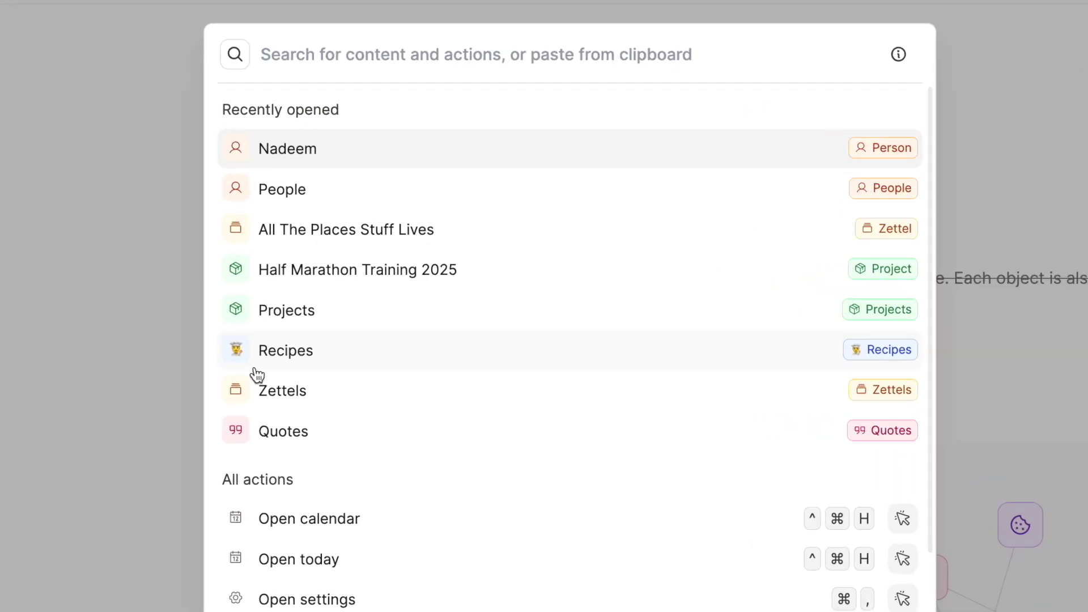
pyautogui.write('bear')
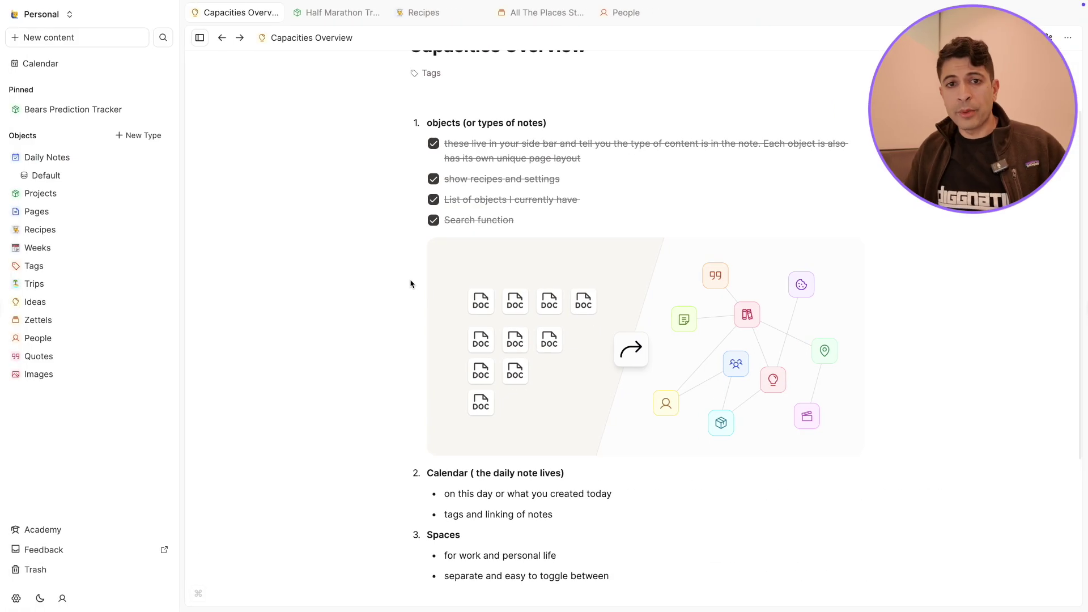
pyautogui.scroll(3, 411, 284)
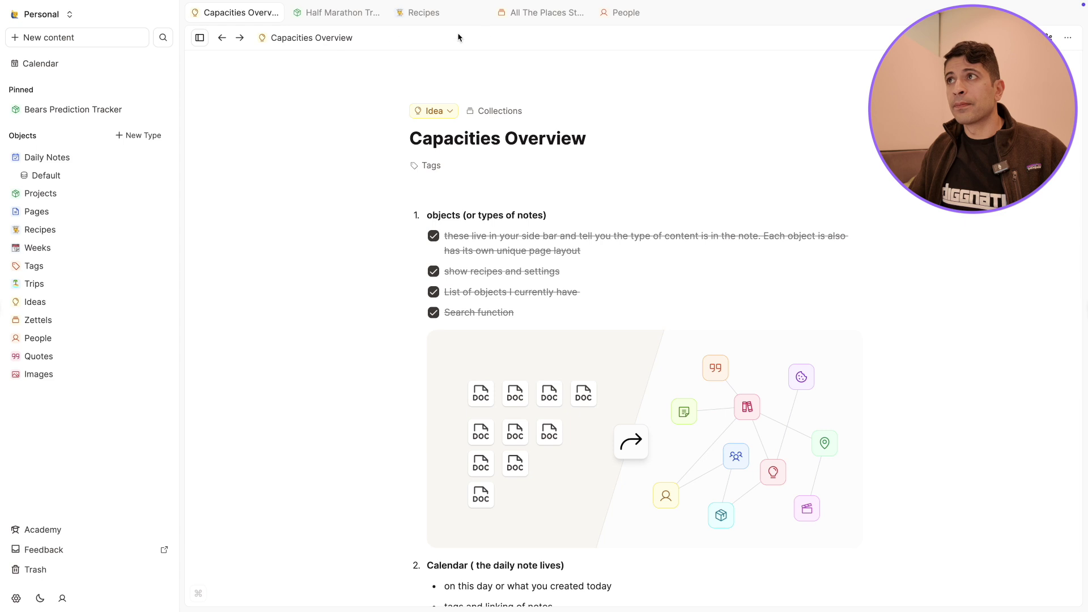
# - Open the April 27, 2025 daily note, dock its tab beside Capacities Overview, and tick Film Video
pyautogui.click(84, 63)
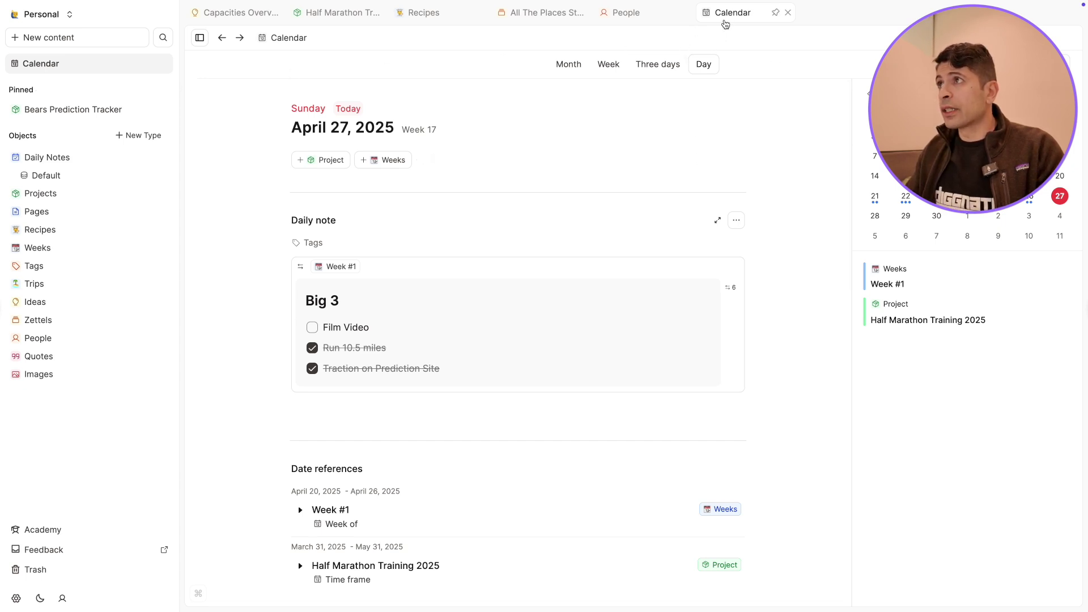
pyautogui.moveTo(720, 18); pyautogui.dragTo(326, 23)
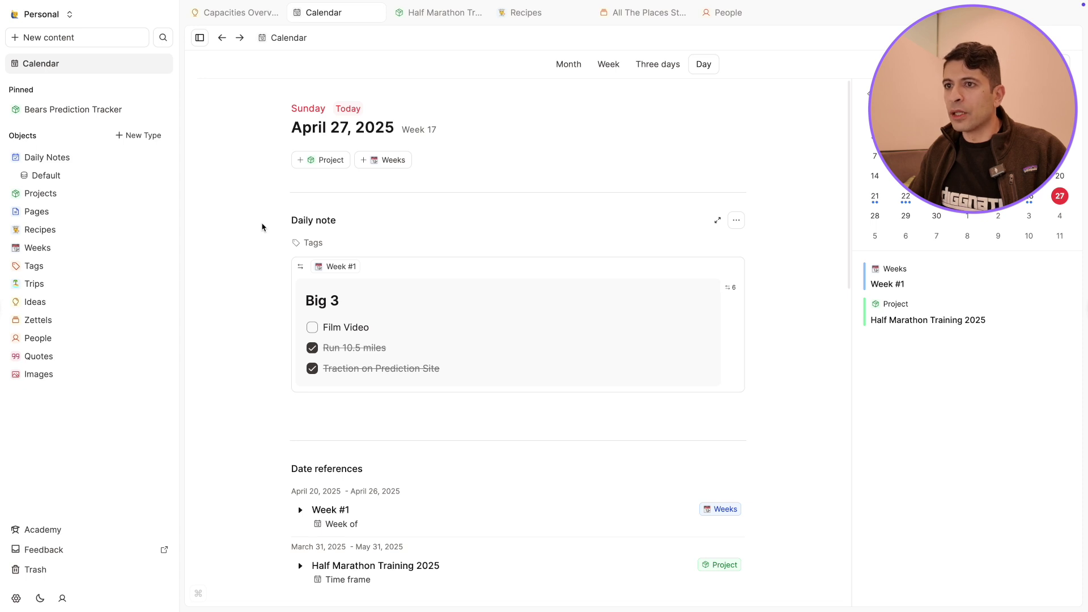
pyautogui.scroll(-1, 262, 227)
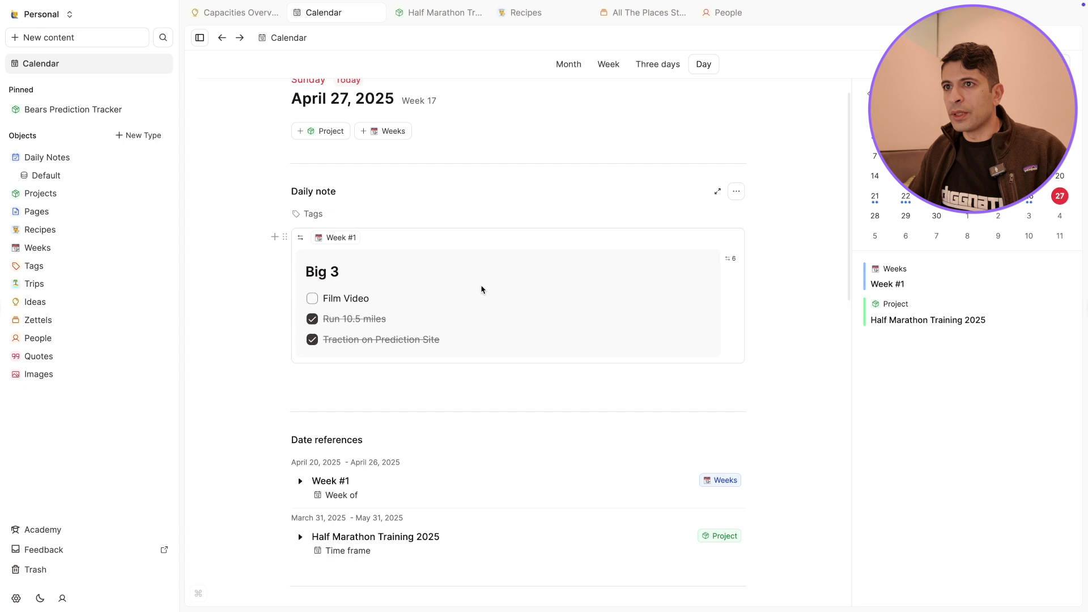
pyautogui.click(312, 299)
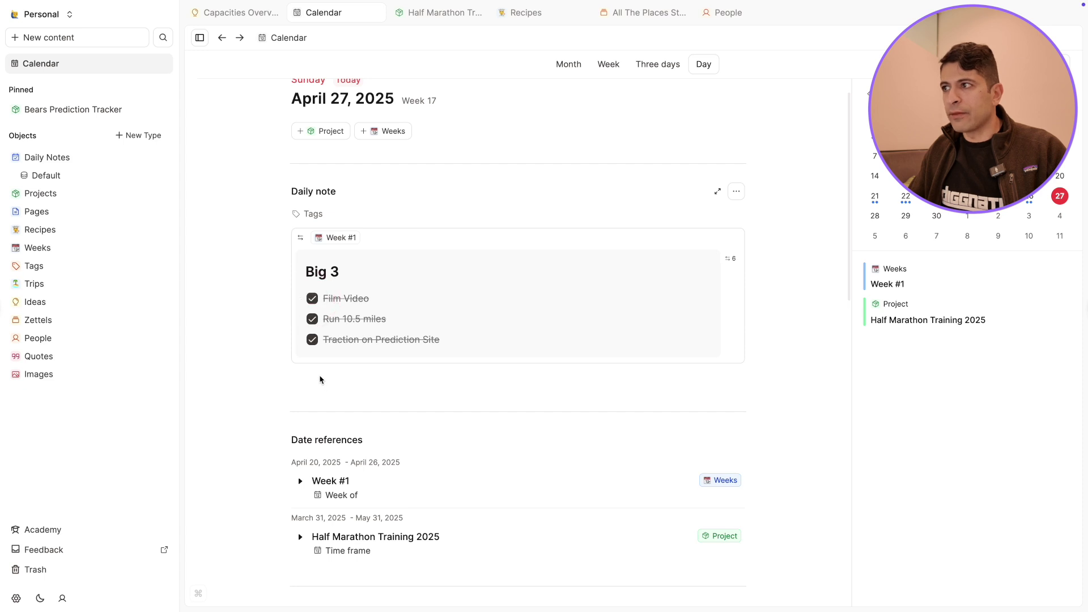
# - Scroll down the April 27, 2025 daily note to its Created Today section
pyautogui.scroll(-1, 320, 380)
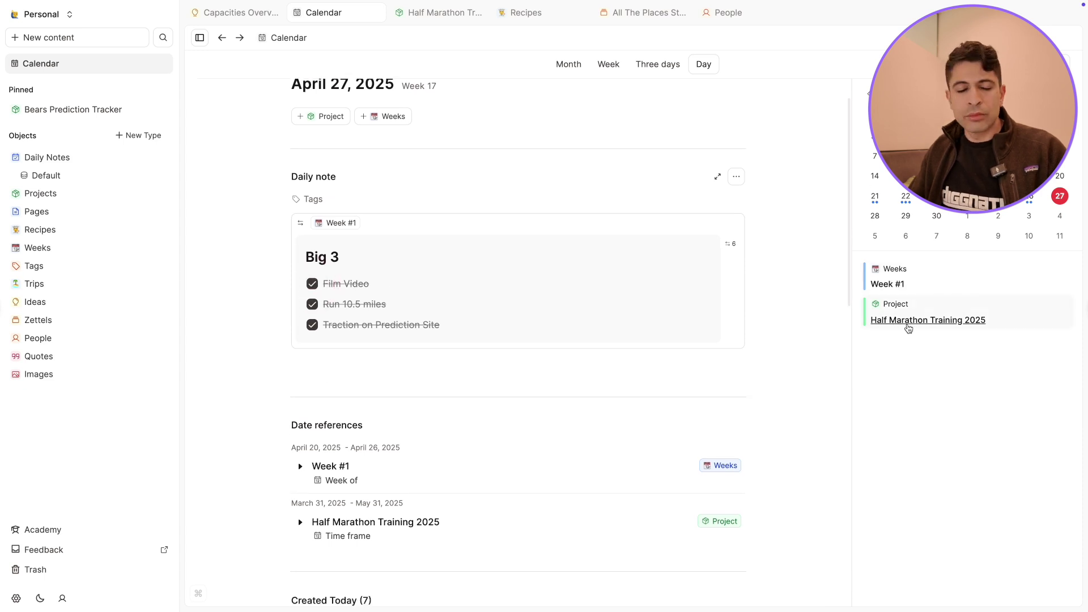
pyautogui.scroll(-3, 786, 352)
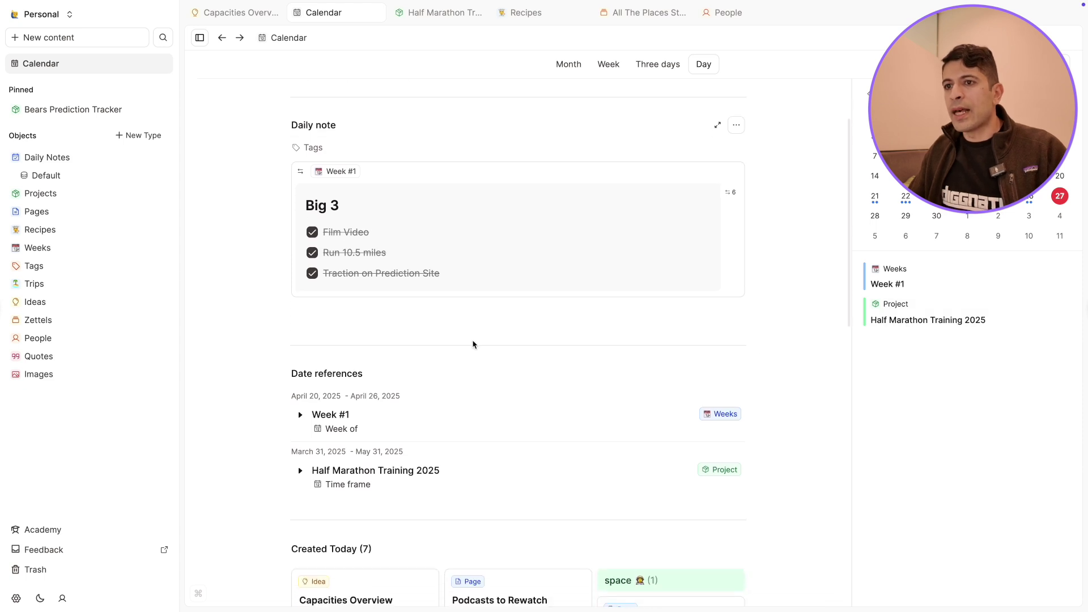
pyautogui.scroll(-5, 445, 349)
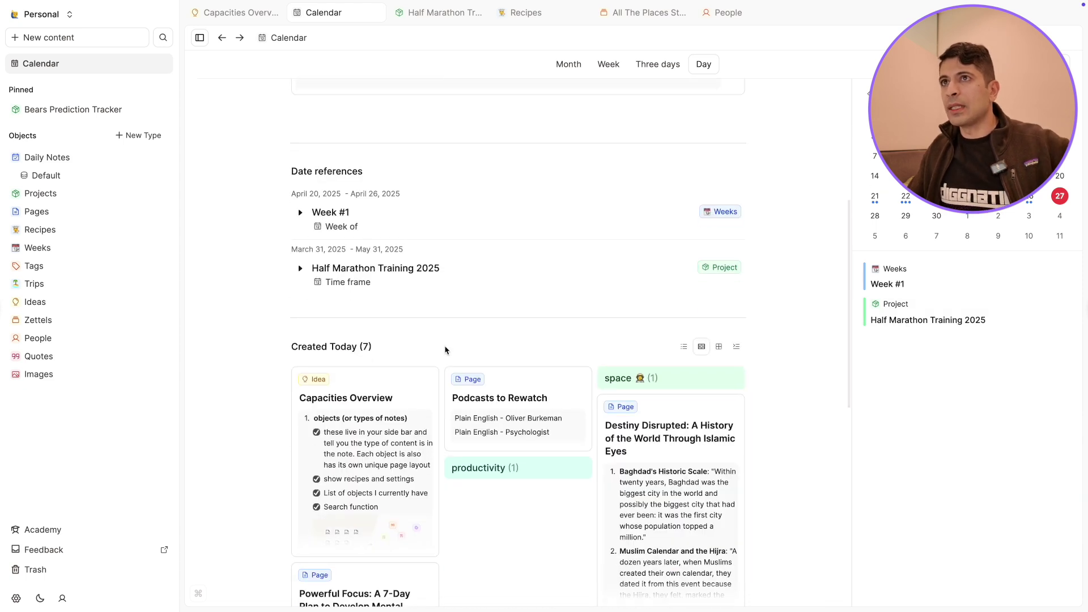
pyautogui.scroll(-1, 445, 349)
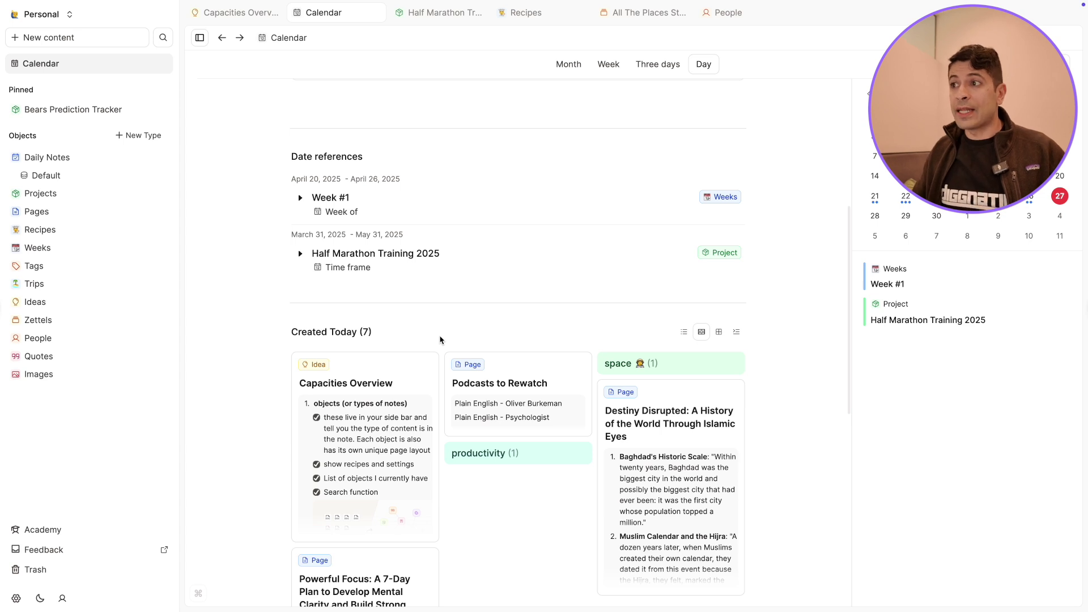
pyautogui.scroll(-1, 431, 335)
pyautogui.scroll(-1, 429, 335)
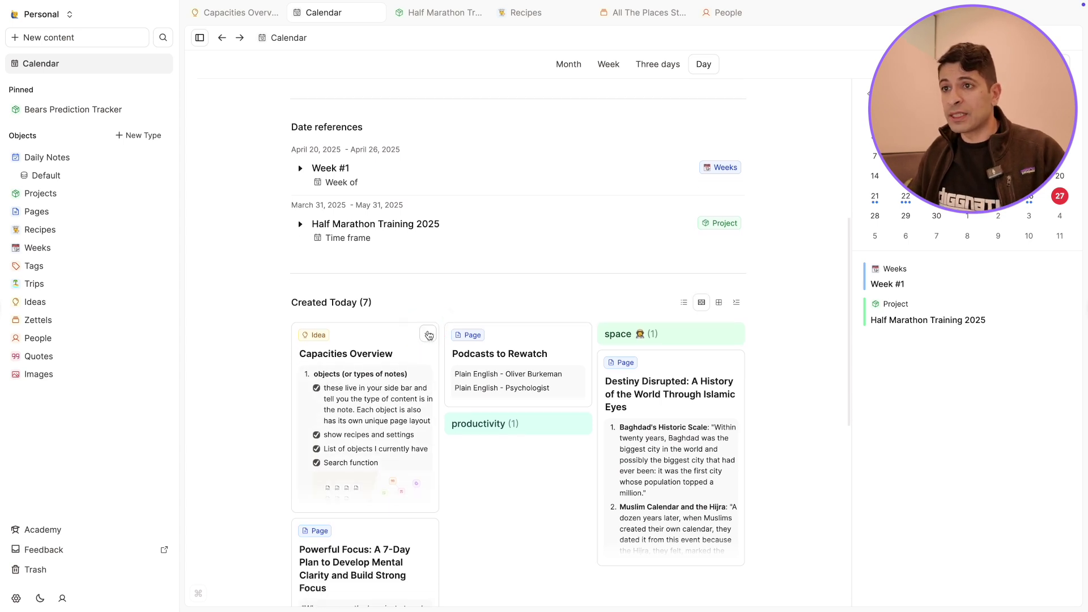
pyautogui.scroll(-2, 355, 309)
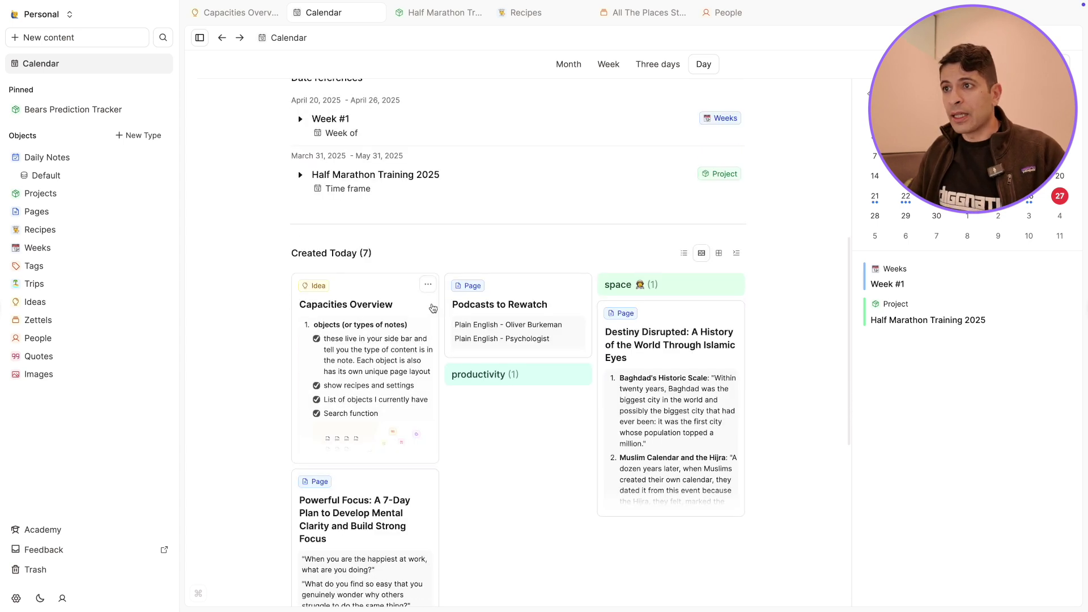
pyautogui.scroll(-2, 589, 316)
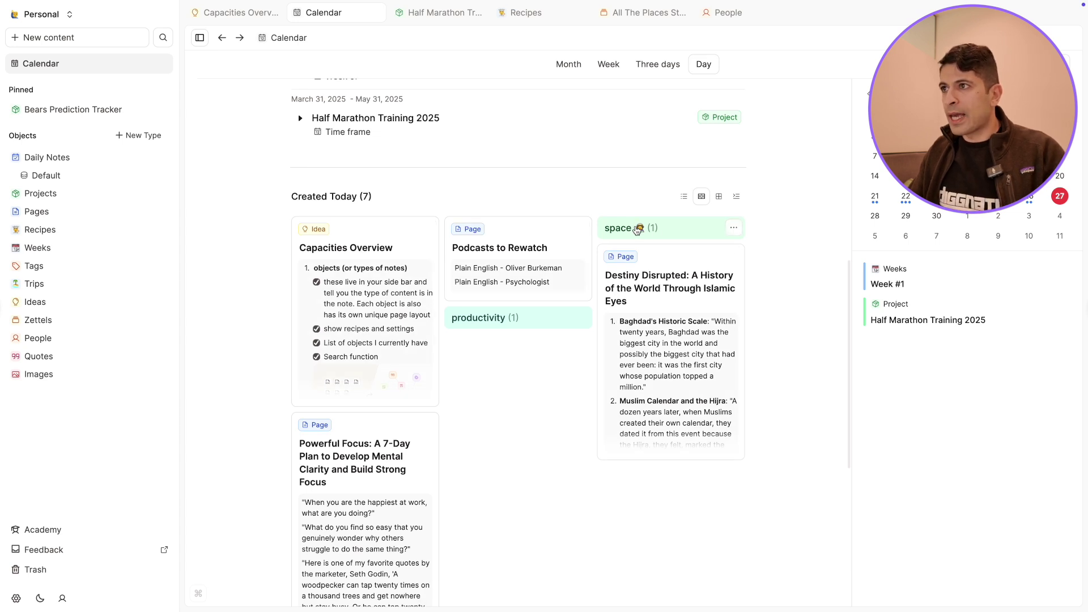
pyautogui.scroll(-1, 511, 351)
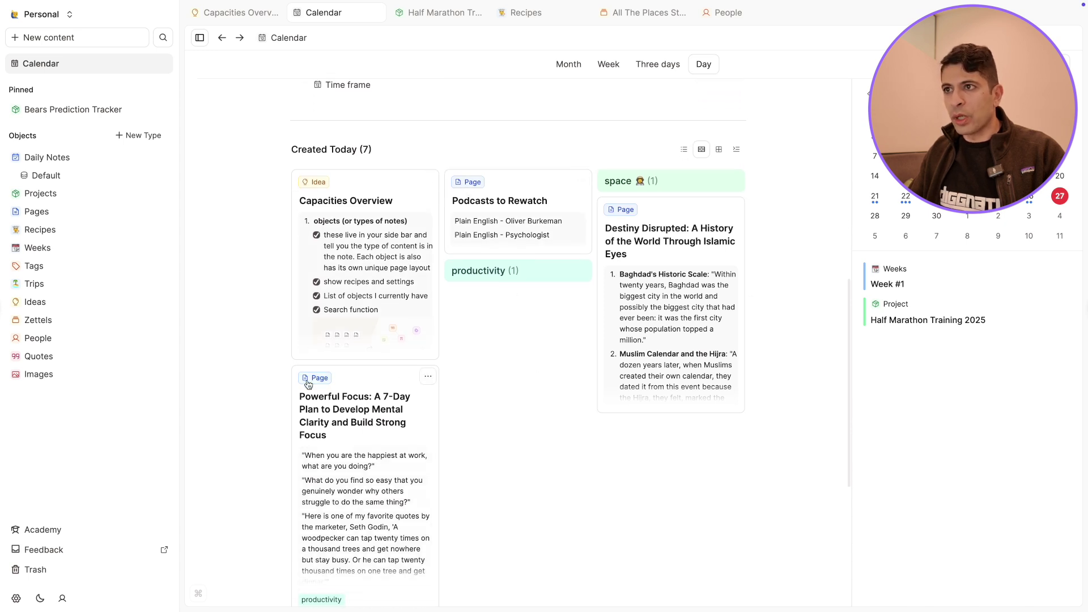
pyautogui.scroll(-1, 479, 325)
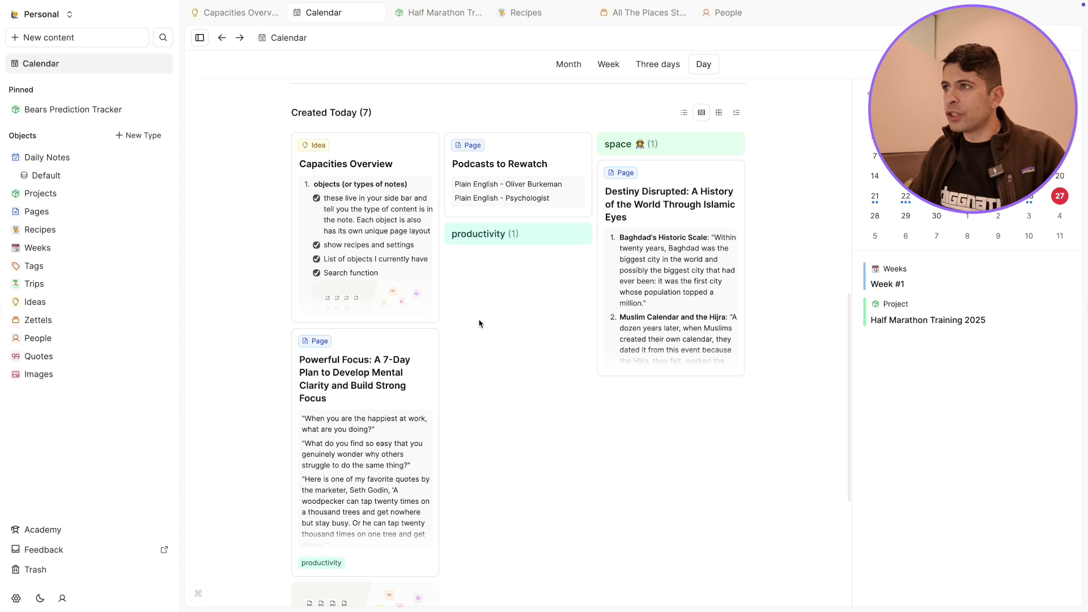
pyautogui.scroll(1, 479, 324)
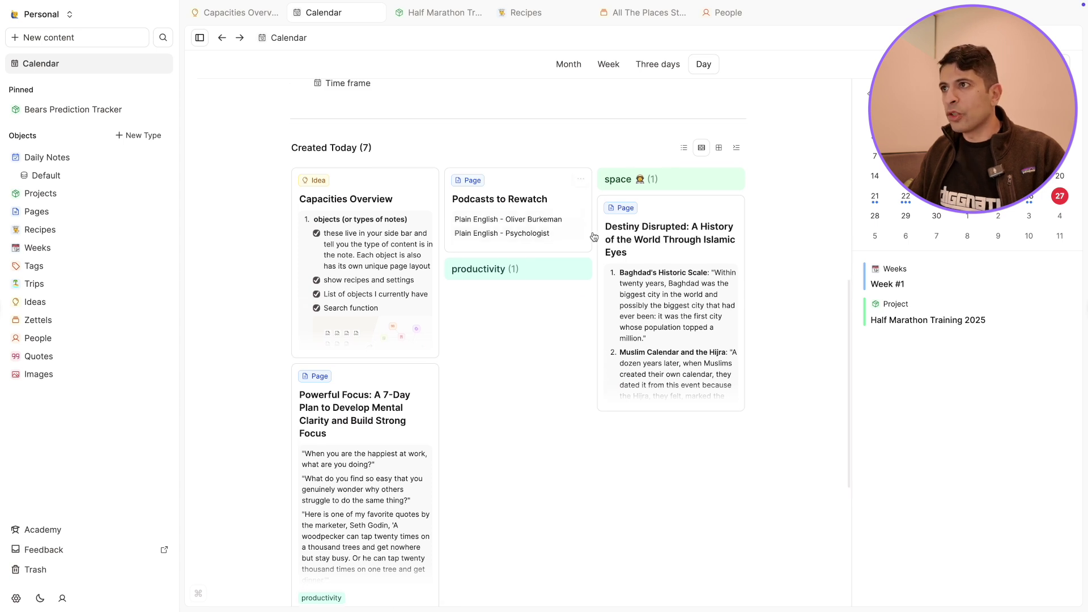
# - Open the space tag page, then open the bears tag from Tags as a full page
pyautogui.click(632, 186)
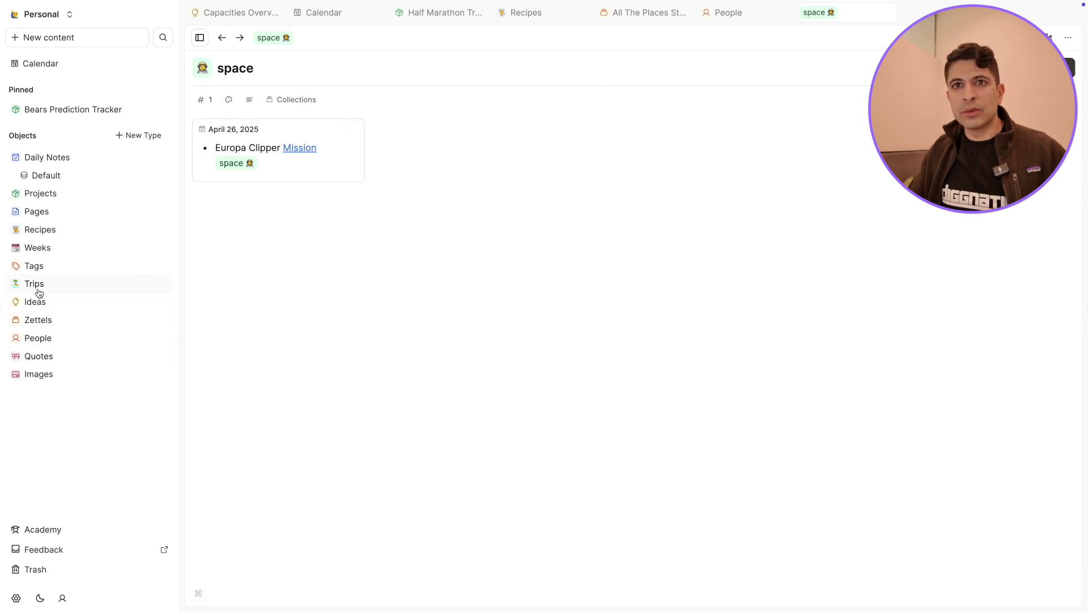
pyautogui.click(35, 268)
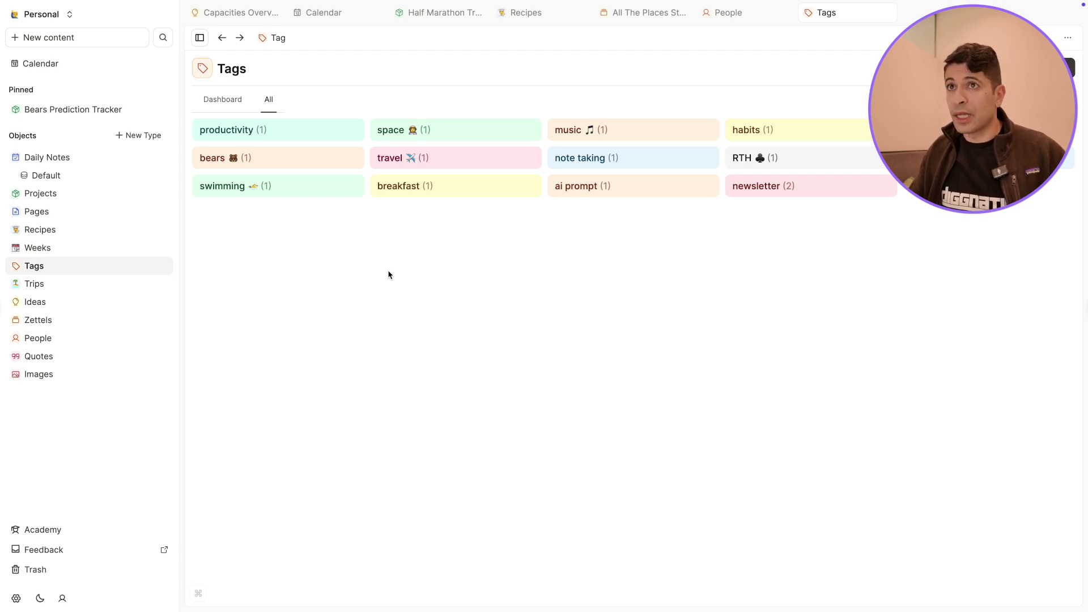
pyautogui.click(54, 374)
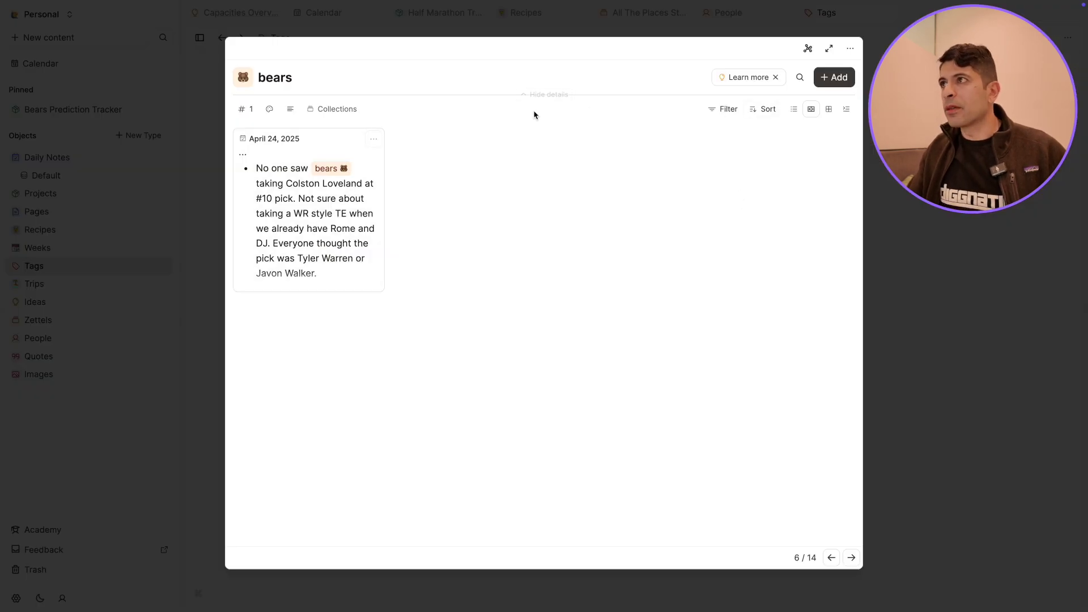
pyautogui.click(810, 50)
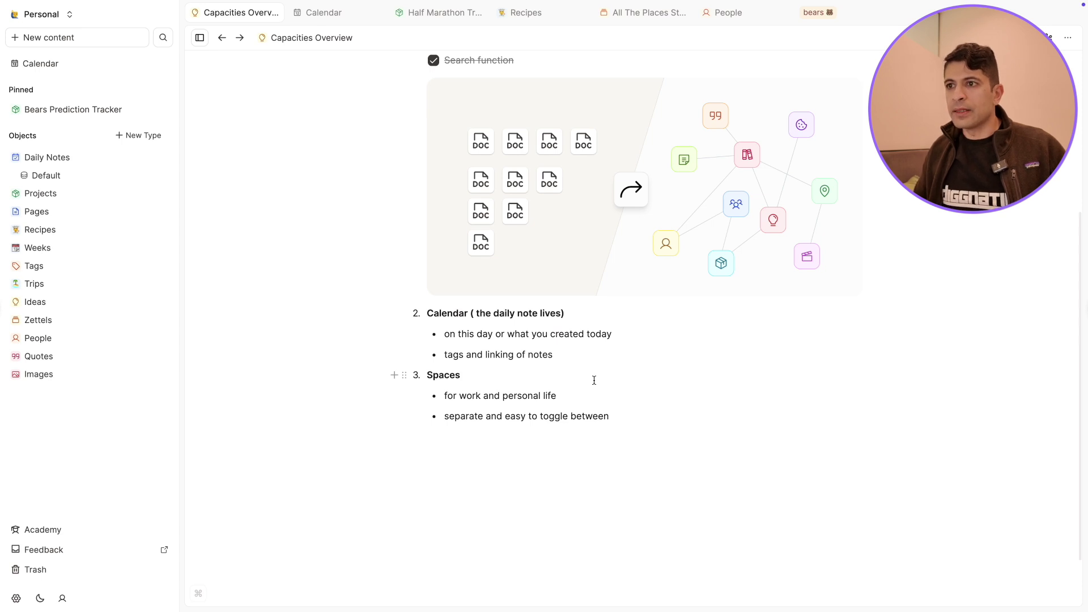
# - Switch between the Work and Personal spaces twice, ending back in Personal
pyautogui.click(60, 16)
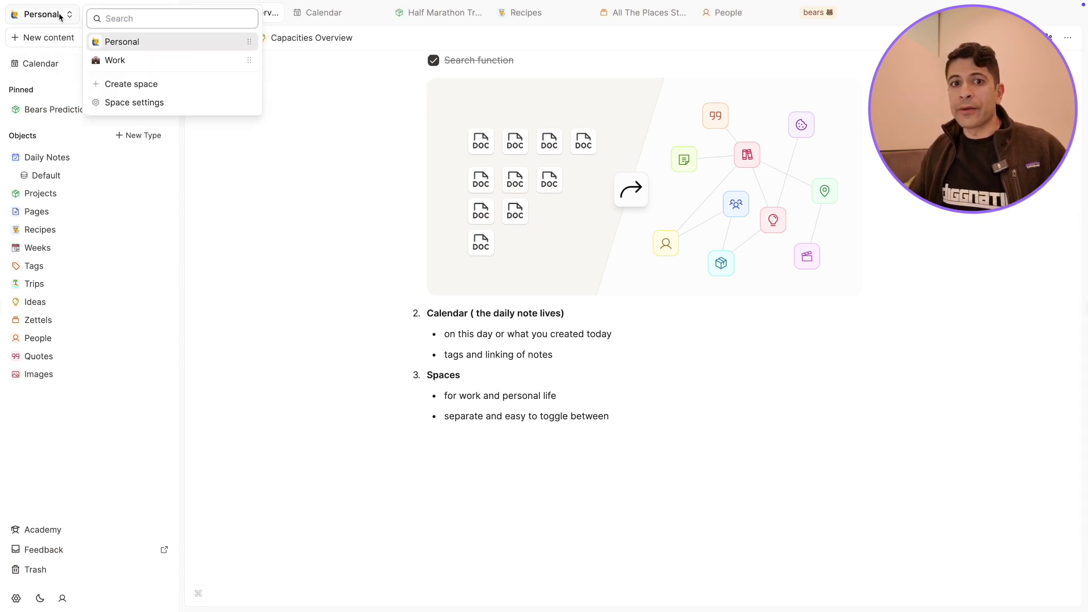
pyautogui.click(126, 62)
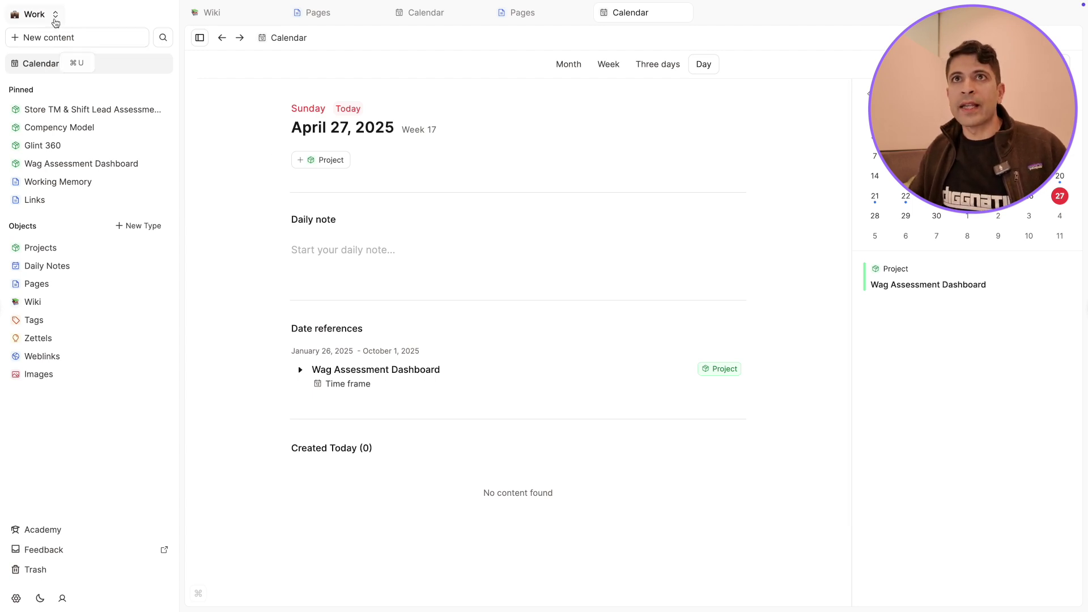
pyautogui.click(50, 17)
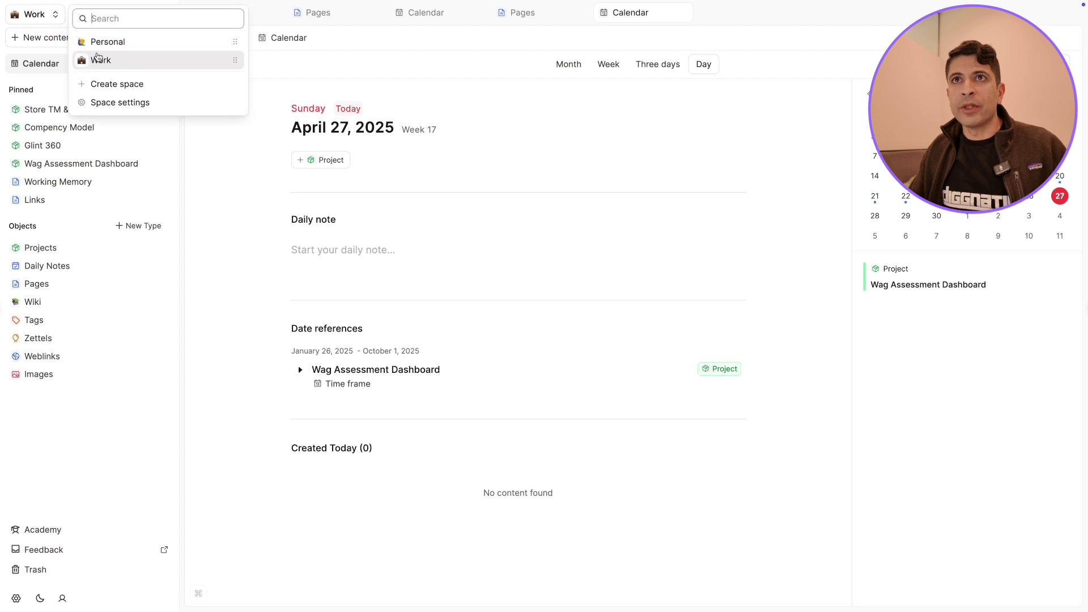
pyautogui.click(102, 44)
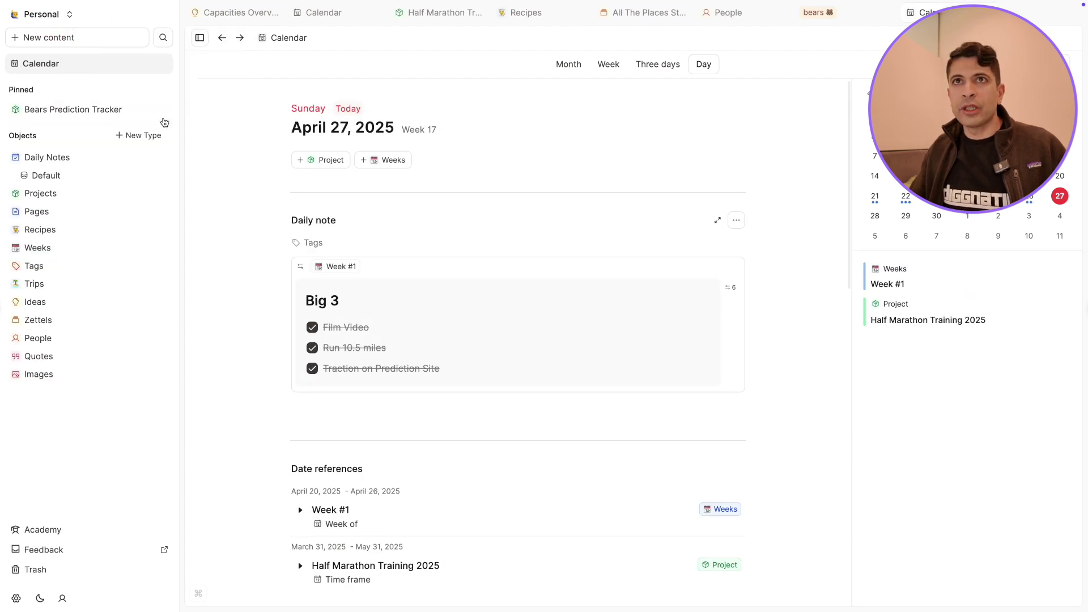
pyautogui.click(66, 16)
pyautogui.click(102, 57)
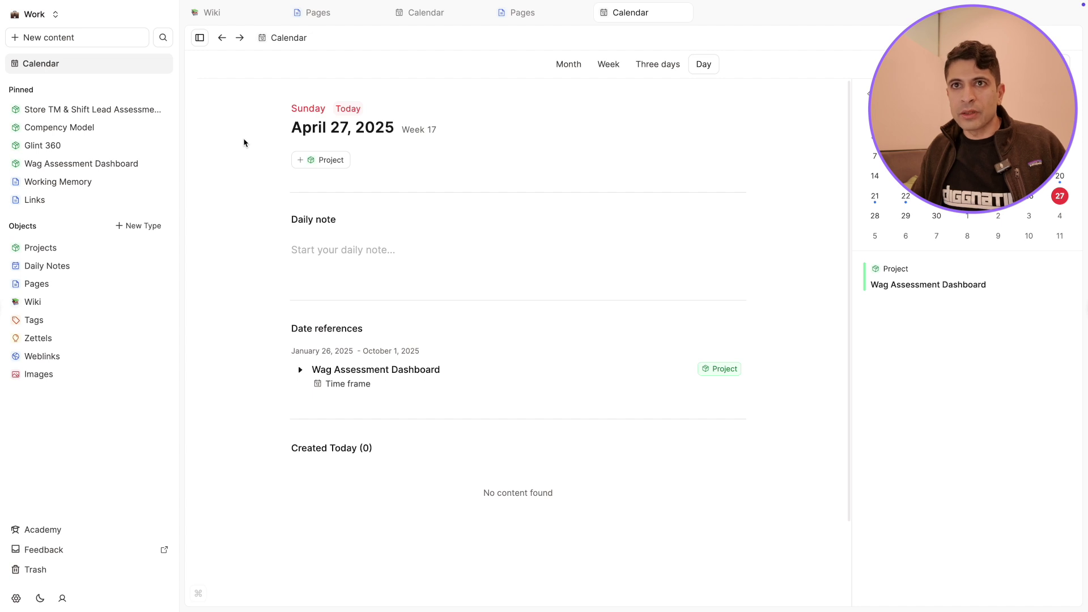
pyautogui.click(33, 15)
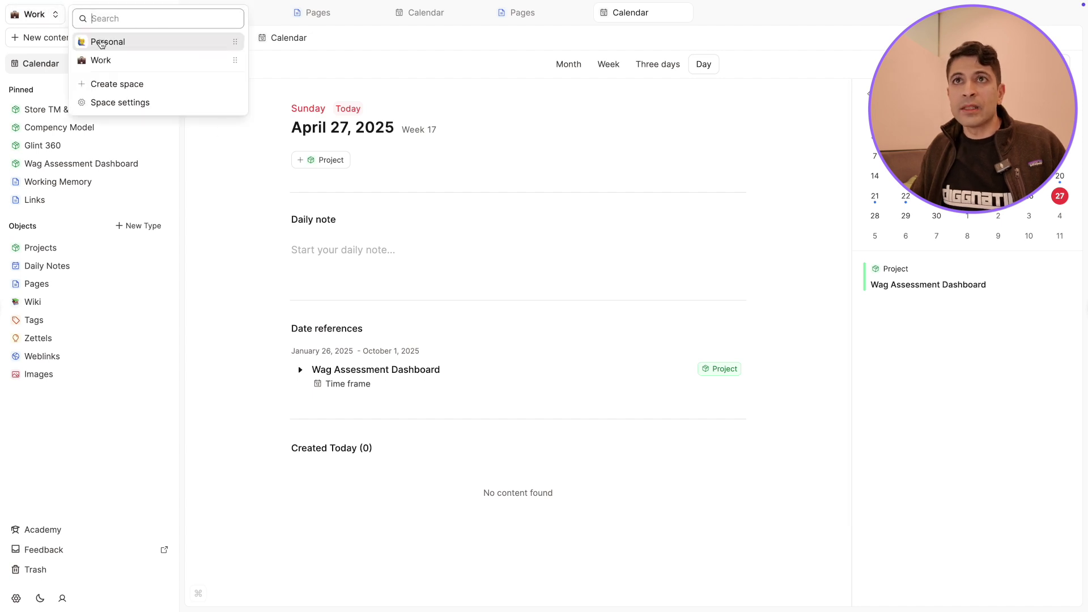
pyautogui.click(101, 43)
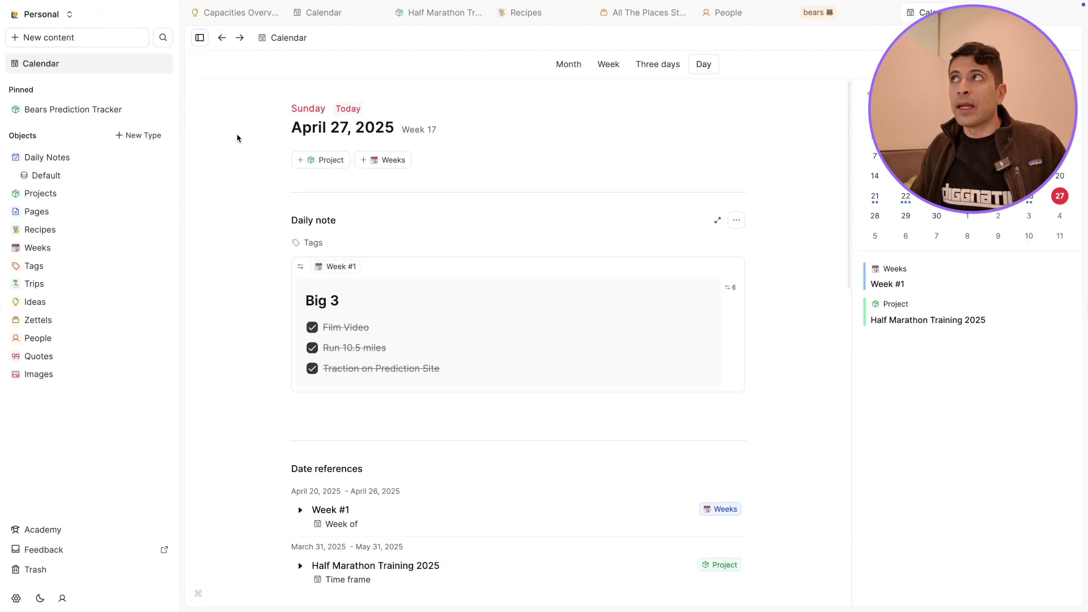